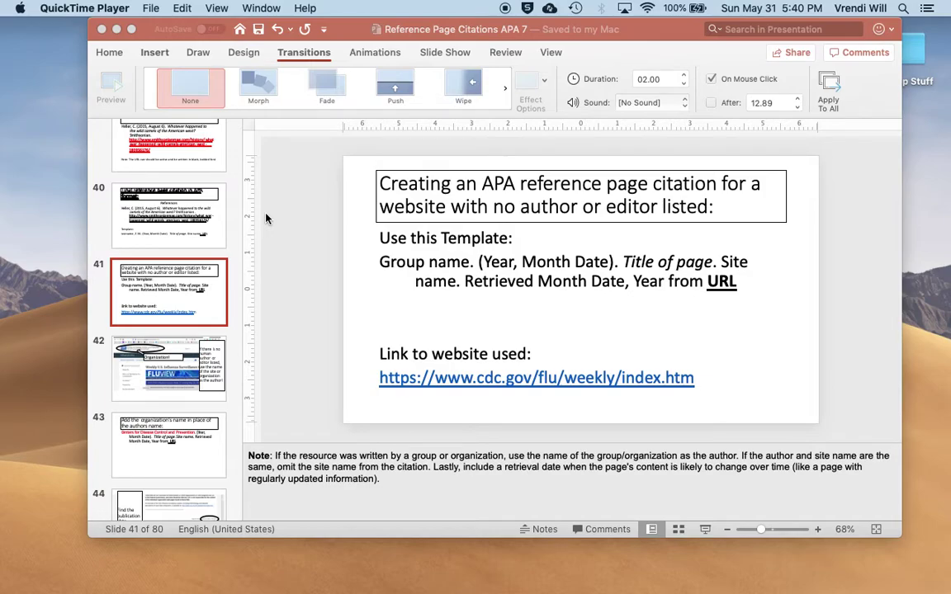
Present the PowerPoint slide on citing a website with no author full screen from the current slide
left_click(524, 27)
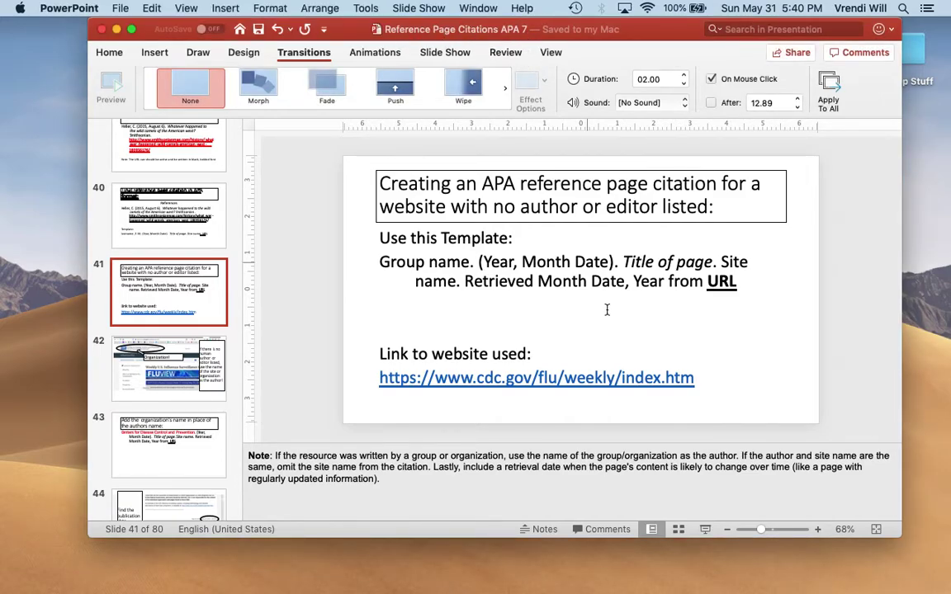
left_click(705, 529)
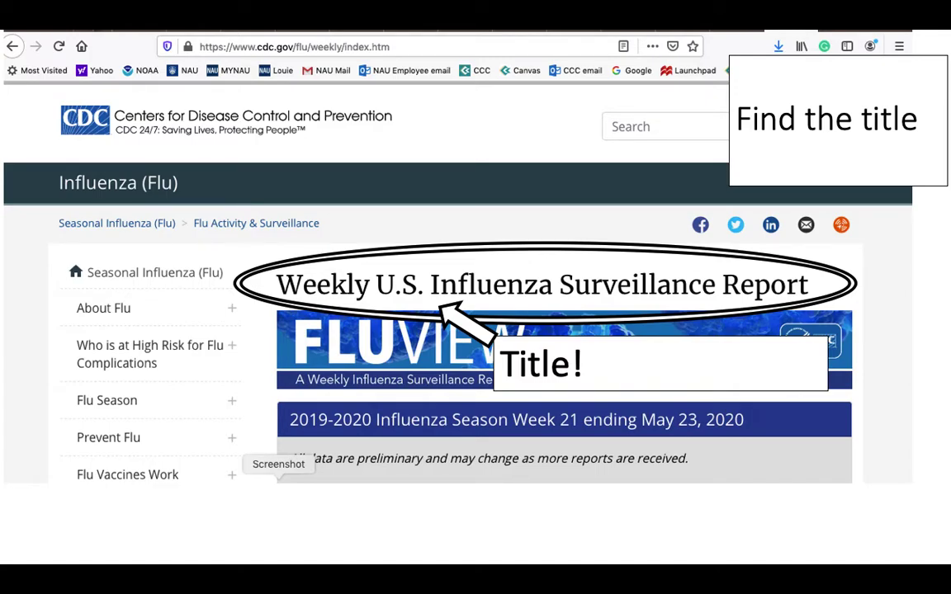
Advance the slide show to the slide on adding the article title
key("Right")
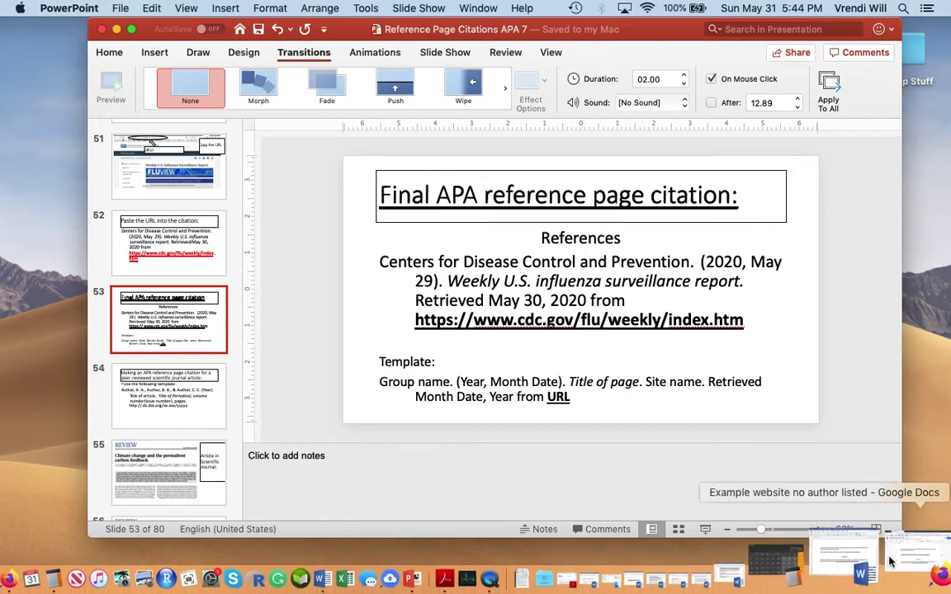
In Word, add a blank line after 'February 2020.' and give the CDC reference a 0.5" hanging indent
left_click(792, 498)
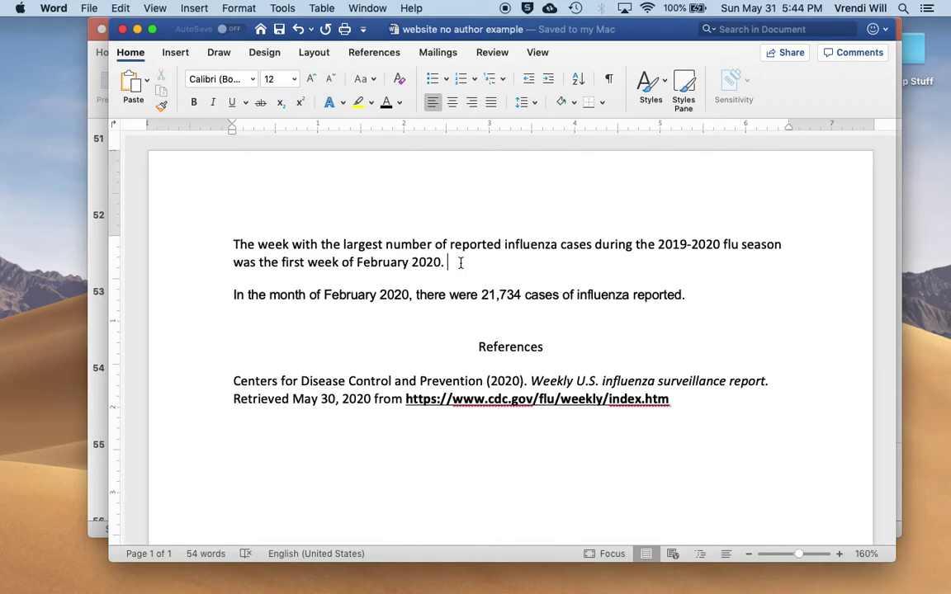
key("Return")
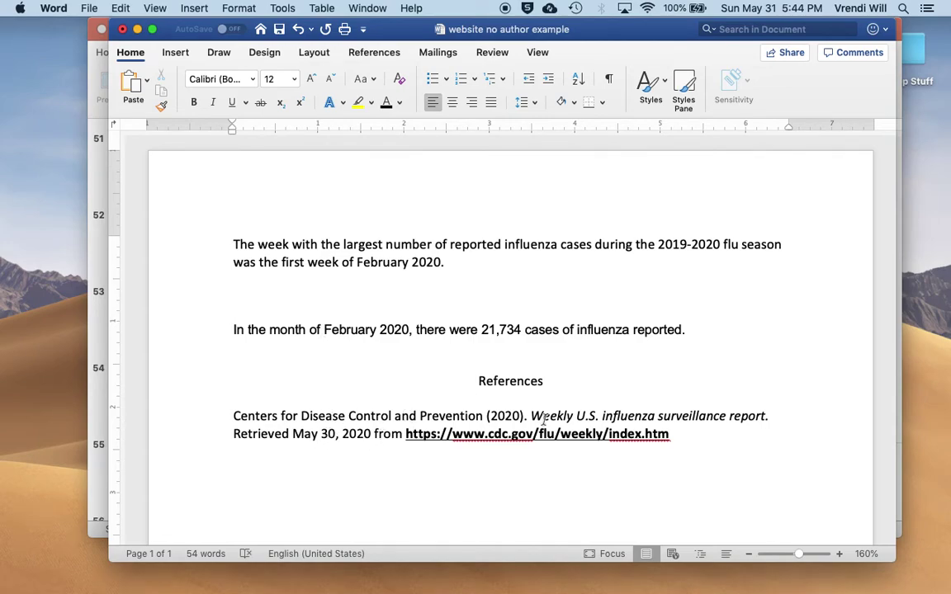
left_click_drag(676, 434, 244, 414)
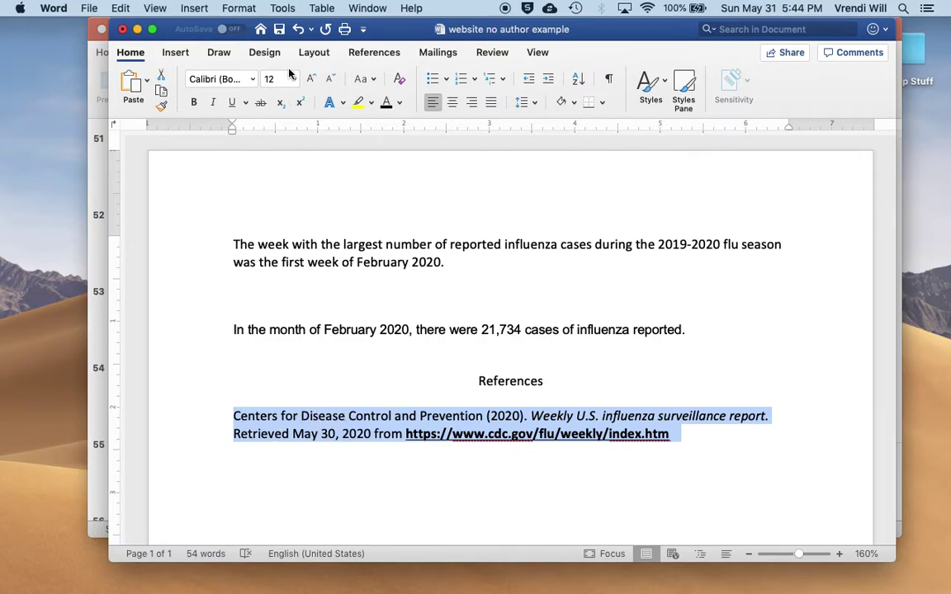
left_click(239, 8)
left_click(256, 54)
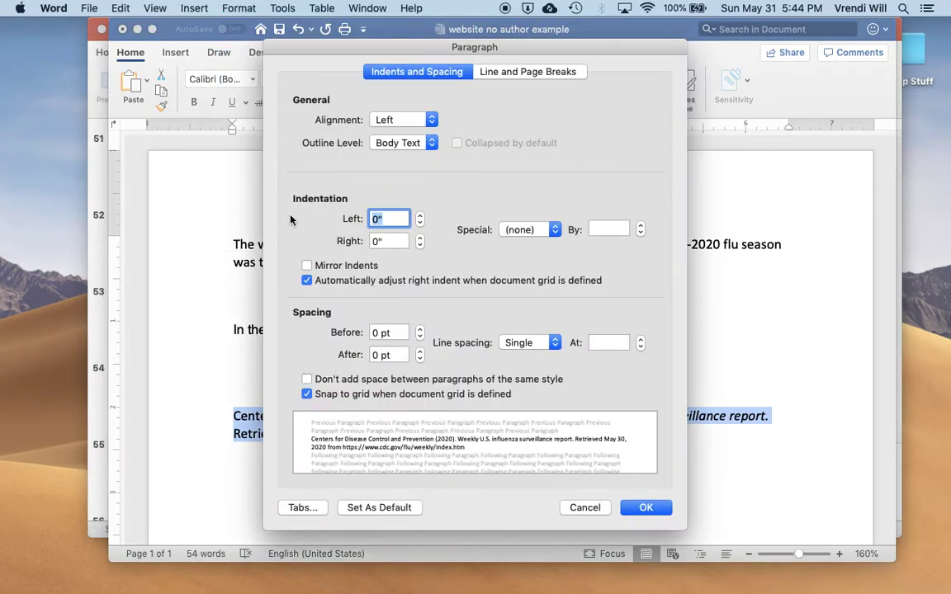
left_click(511, 236)
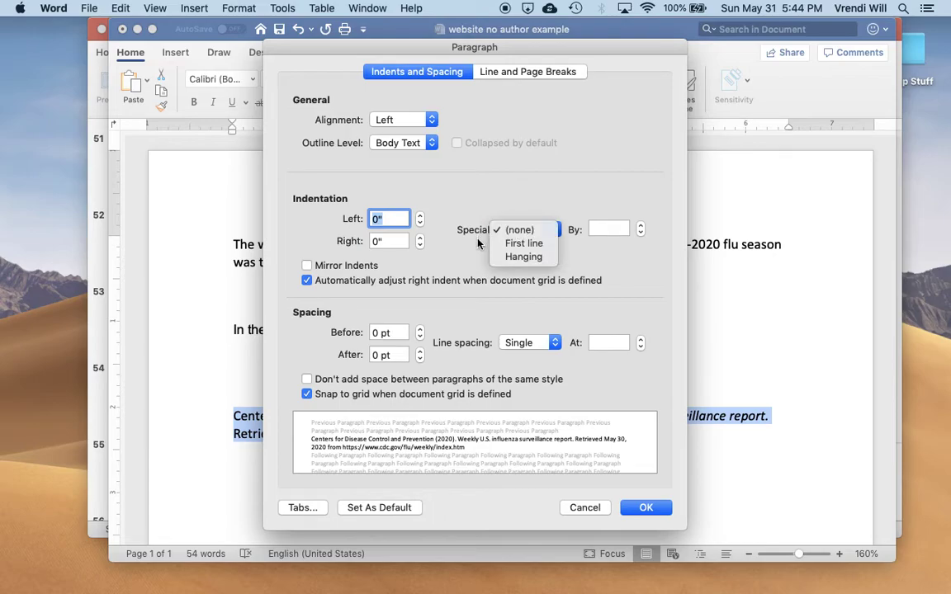
left_click(523, 256)
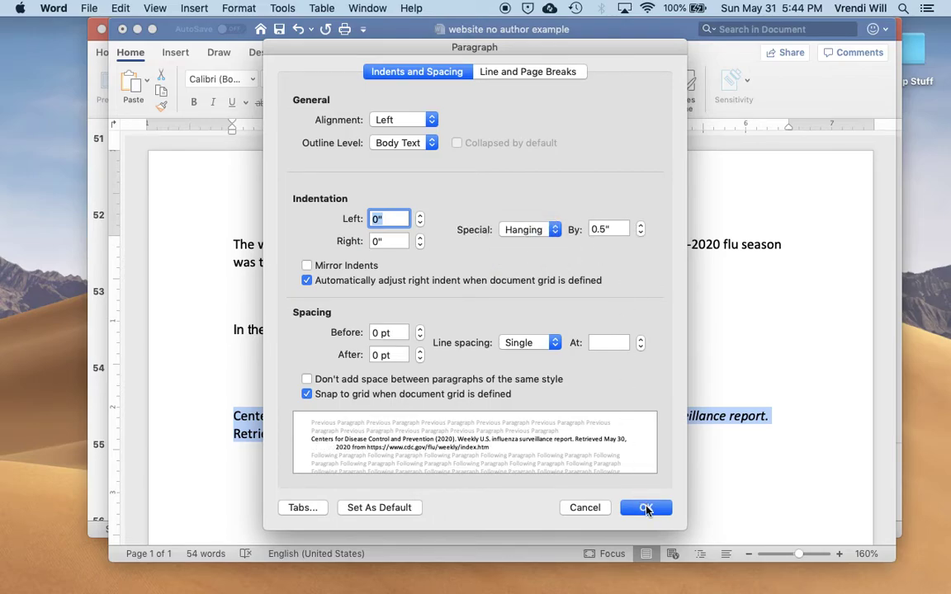
left_click(646, 508)
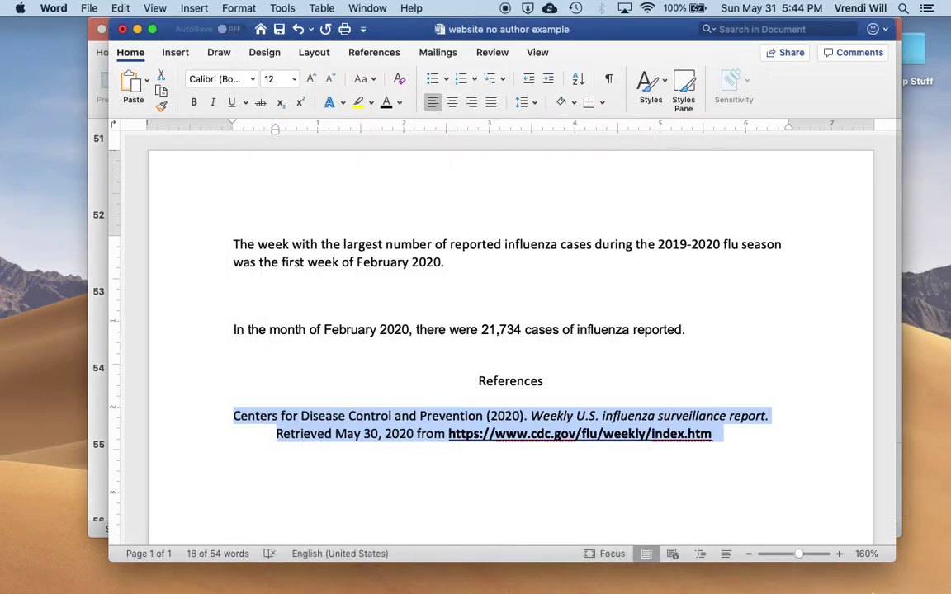
Apply a Hanging 0.5 special indent to the CDC reference paragraph in the Google Docs copy
left_click(825, 576)
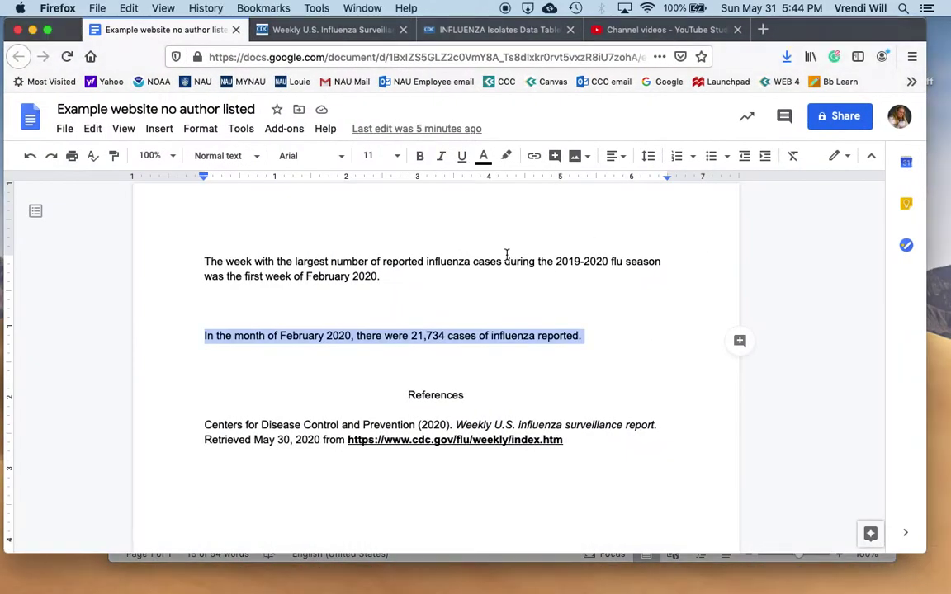
left_click(446, 304)
scroll(519, 345, "down", 2)
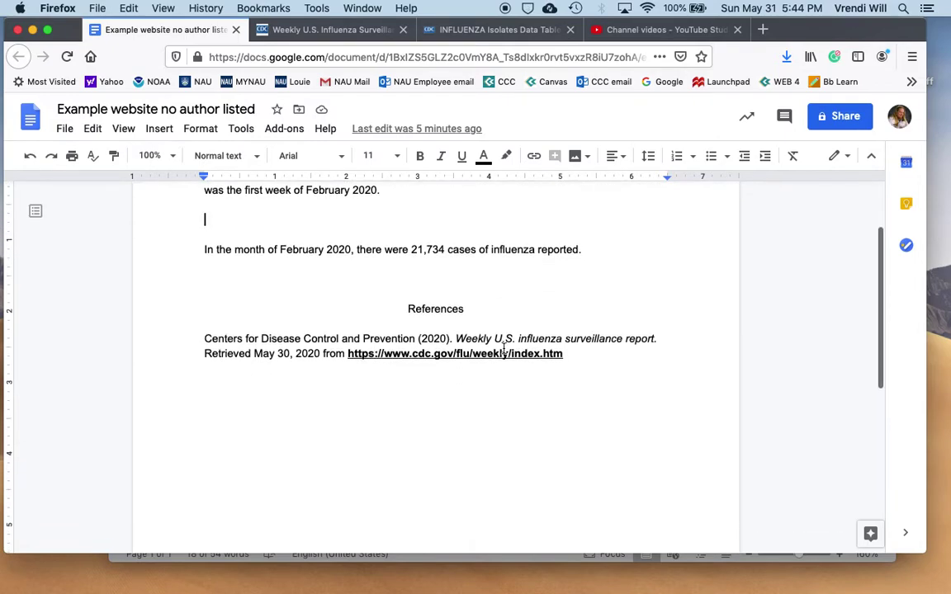
left_click_drag(586, 346, 204, 339)
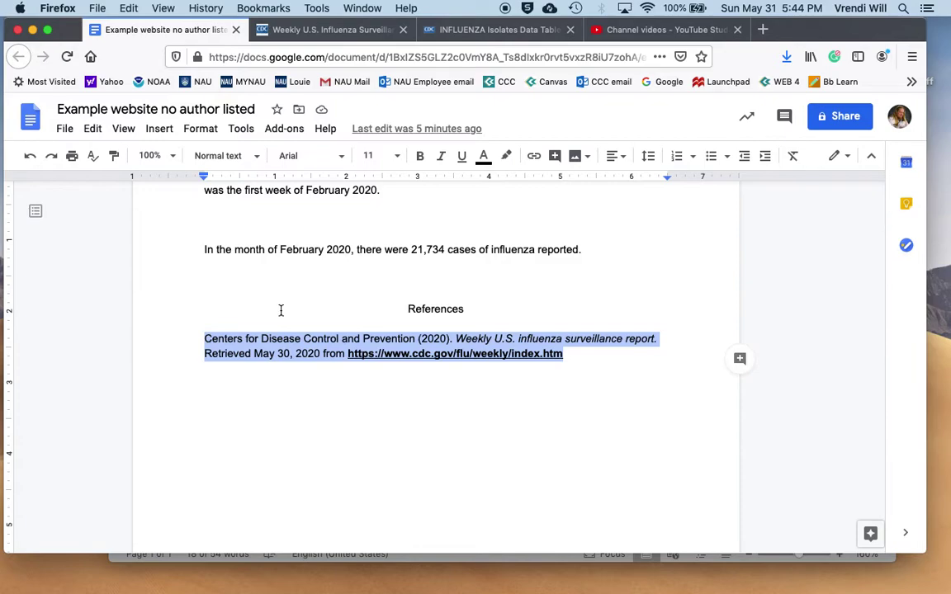
left_click(203, 130)
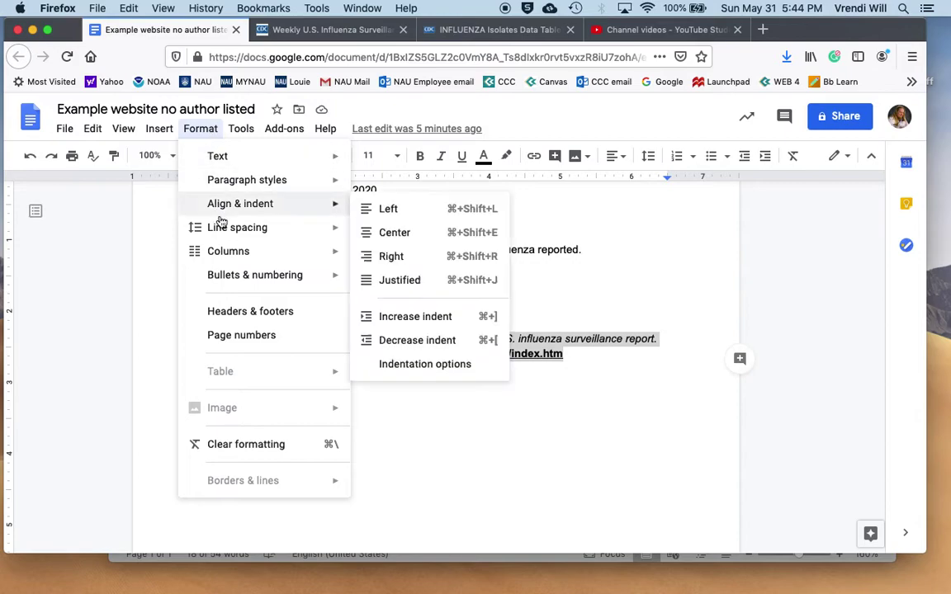
mouse_move(239, 211)
left_click(490, 366)
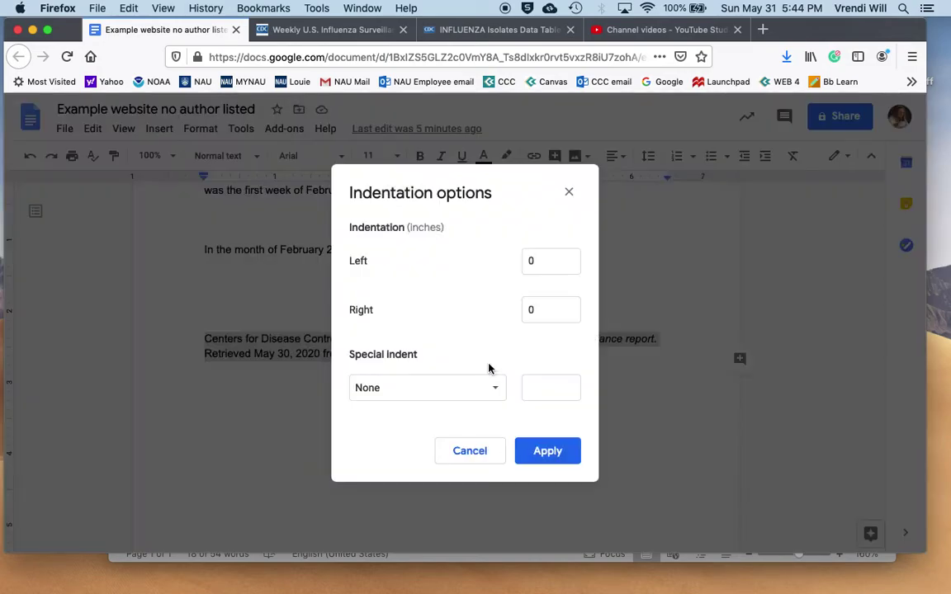
left_click(483, 389)
left_click(473, 436)
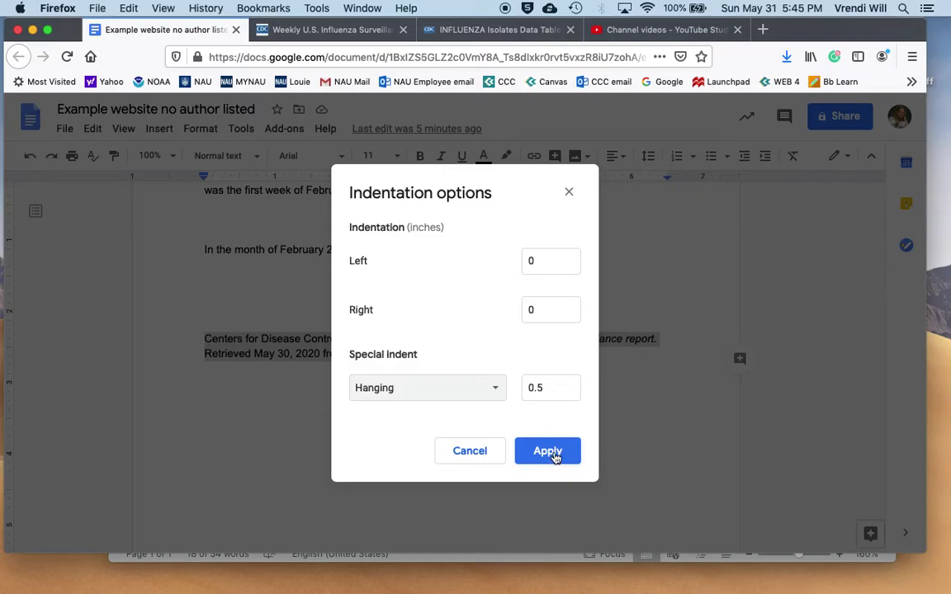
left_click(553, 452)
left_click(534, 434)
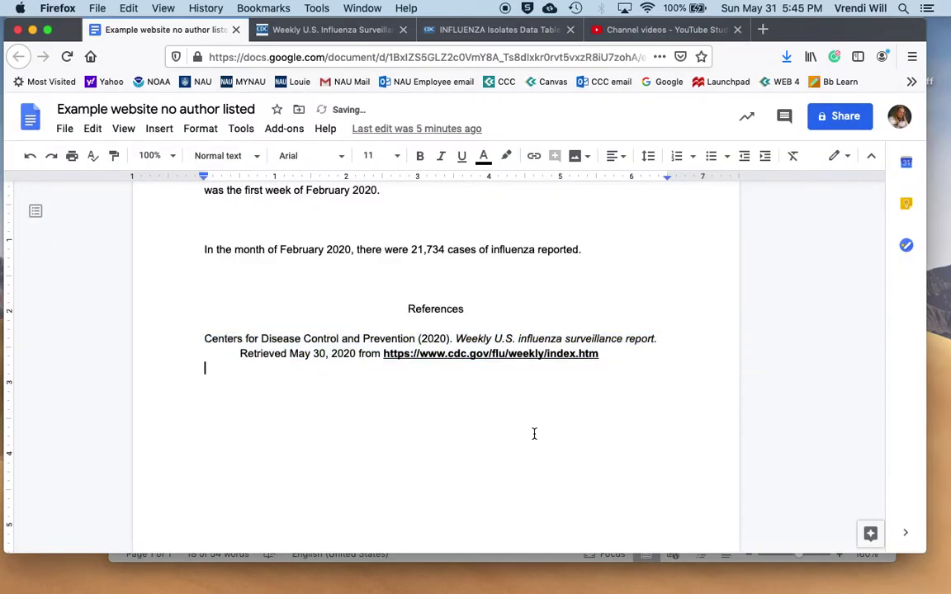
Insert an extra blank line below the first paragraph
scroll(473, 370, "up", 3)
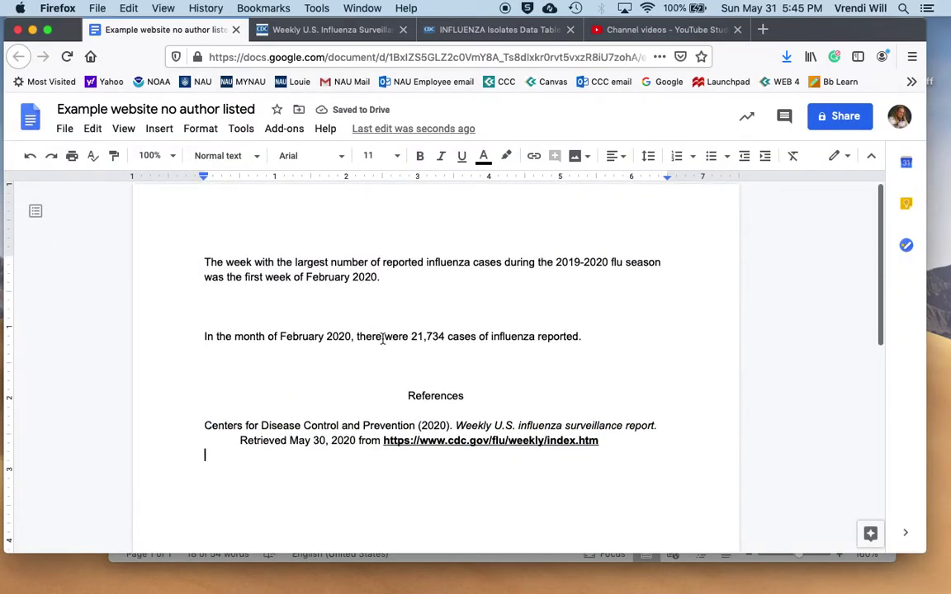
left_click(347, 301)
key("Return")
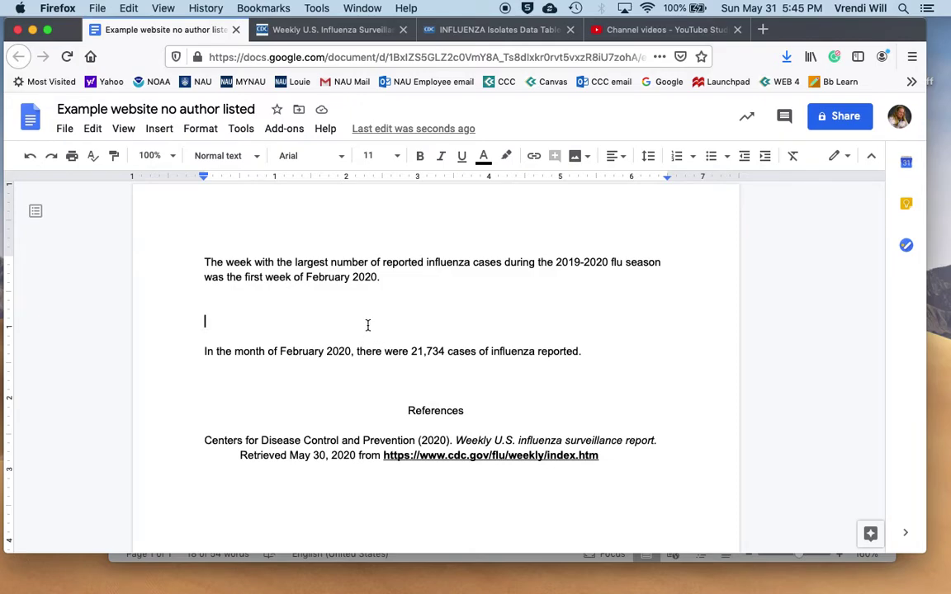
Replace the period after 'February 2020' with '(Centers for Disease Control and Prevention, 2020)'
left_click_drag(205, 441, 413, 438)
key("super+c")
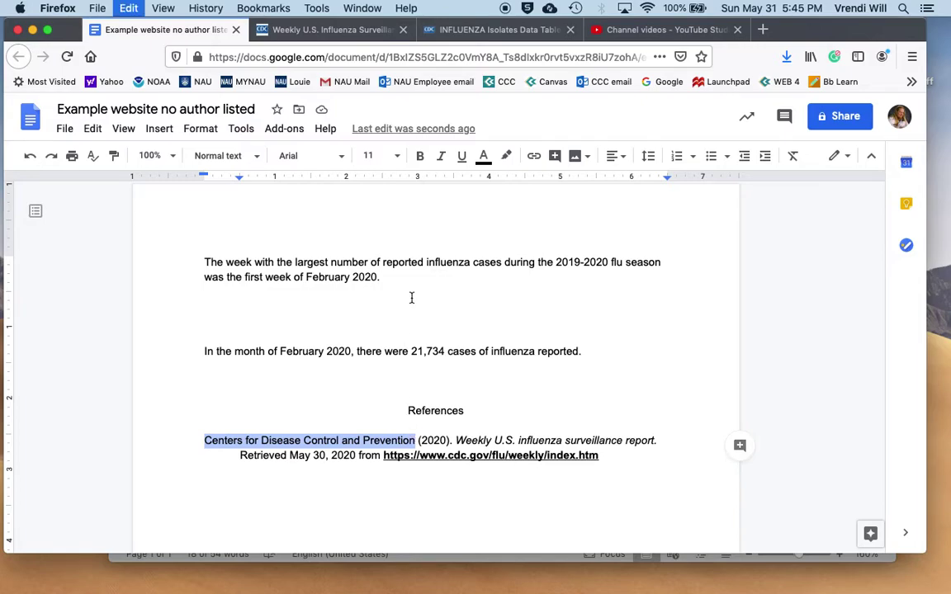
left_click(393, 276)
key("BackSpace")
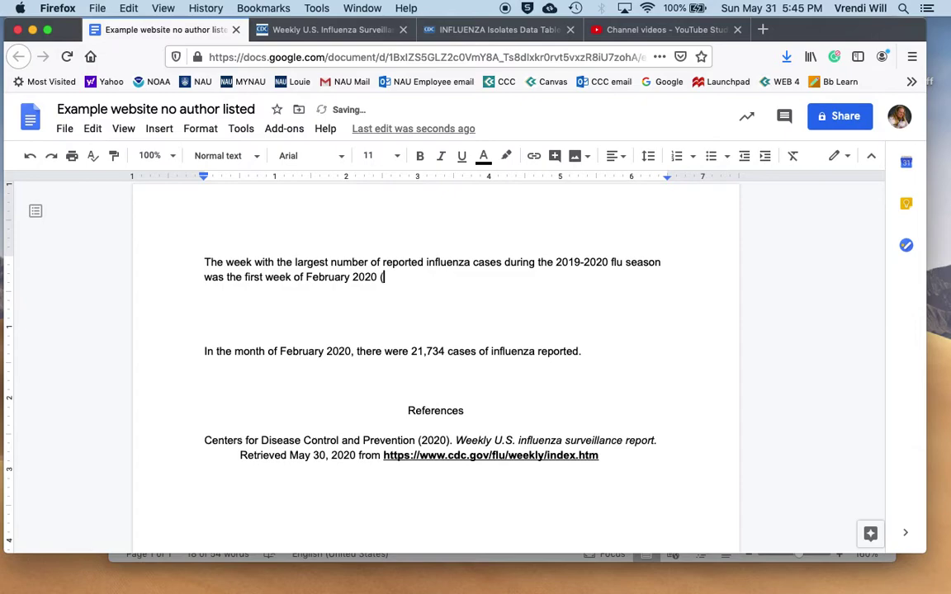
type("(")
key("super+v")
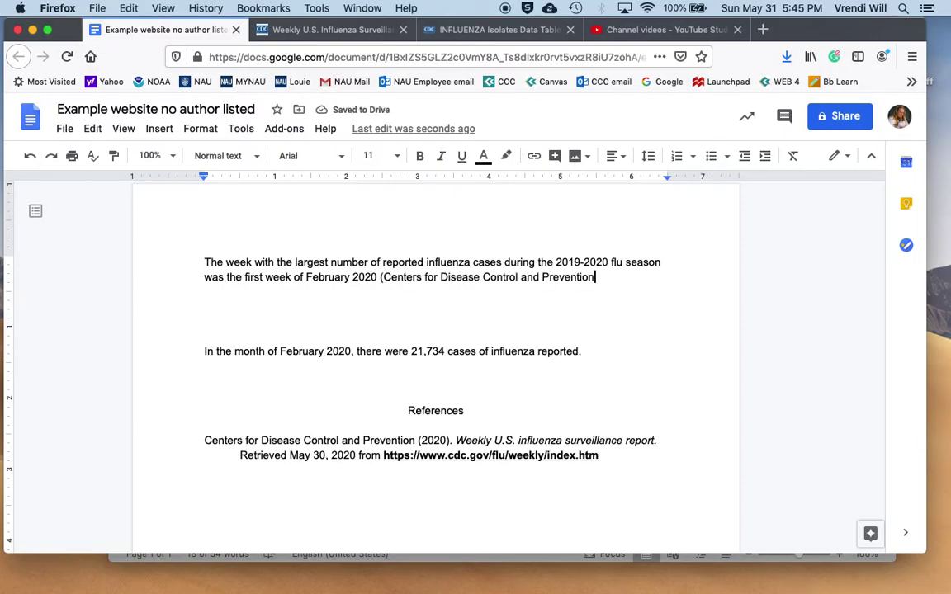
type(", 2020")
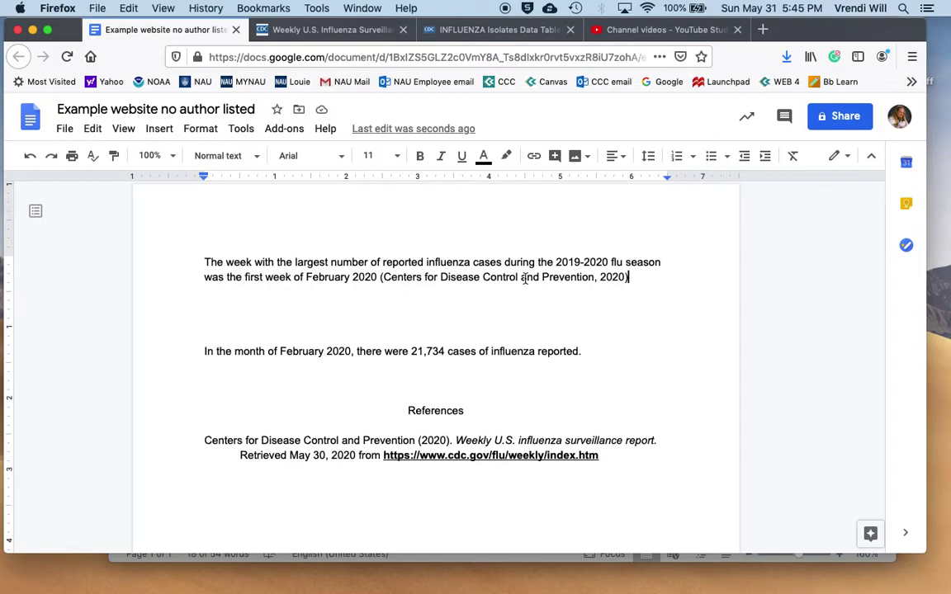
Replace the comma after 'Prevention' with a bracketed acronym '[CSC],' in the citation
left_click(597, 277)
key("BackSpace")
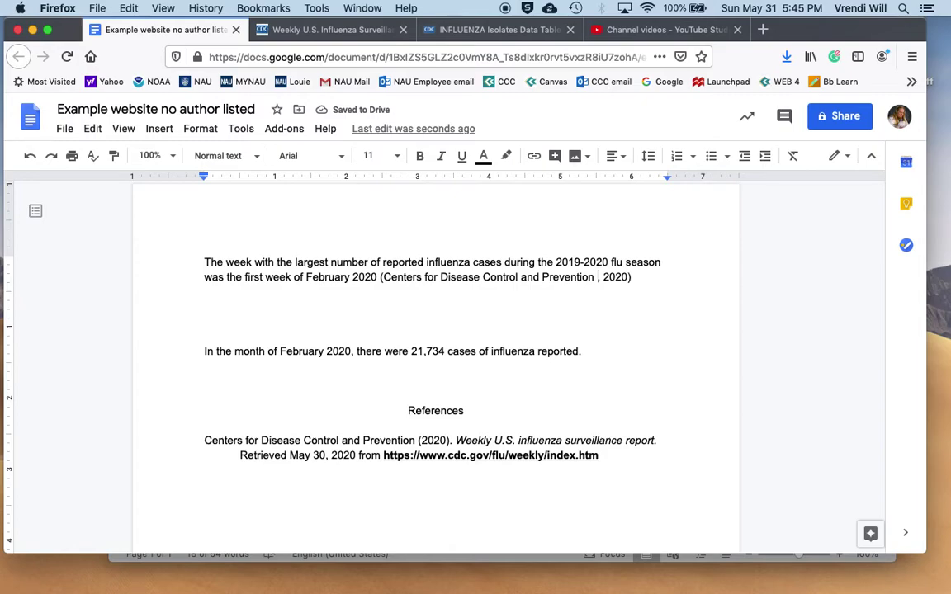
type("[CSC")
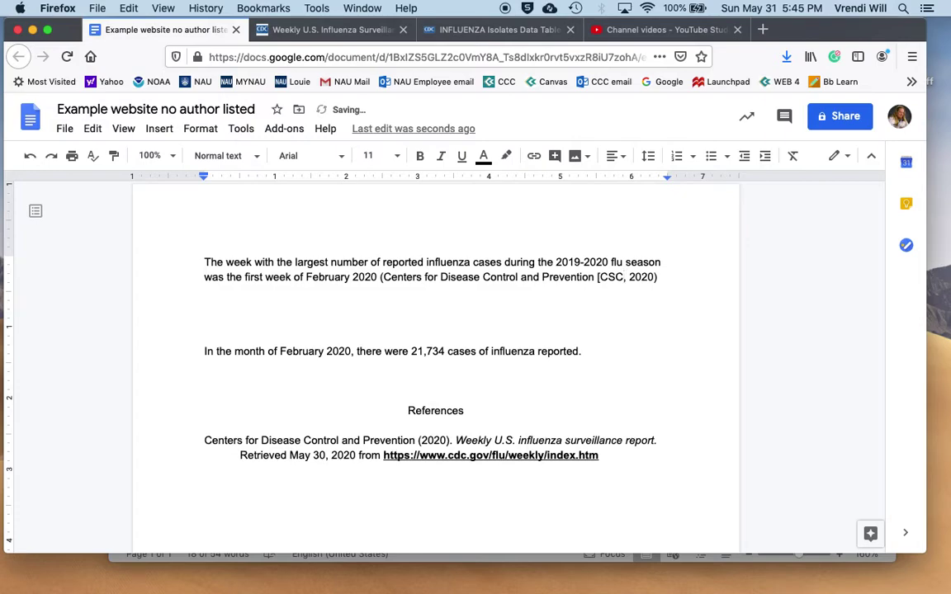
type("]")
key("Delete")
key("Delete")
type(",")
Correct the mistyped acronym from [CSC] to [CDC]
left_click_drag(597, 276, 628, 278)
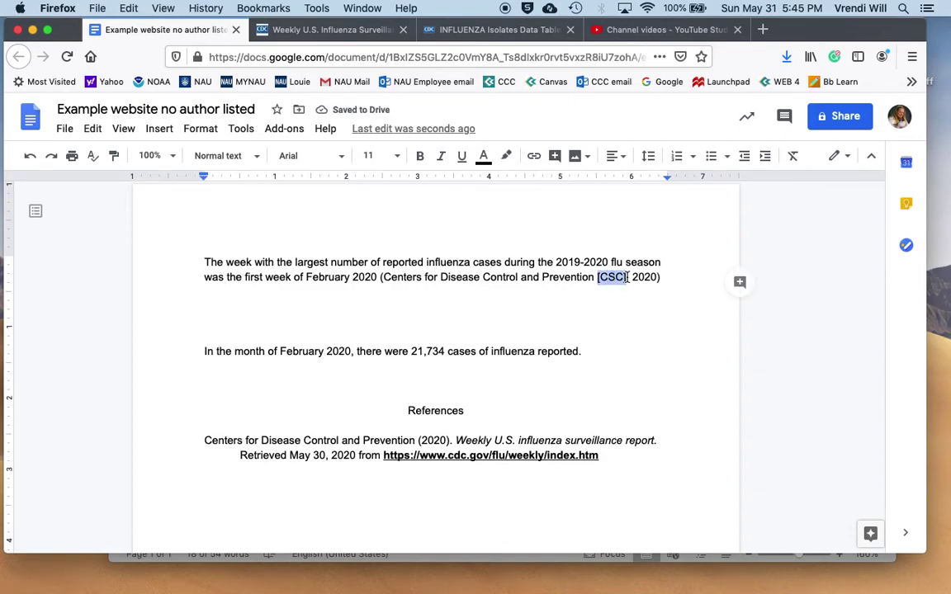
left_click(615, 277)
key("BackSpace")
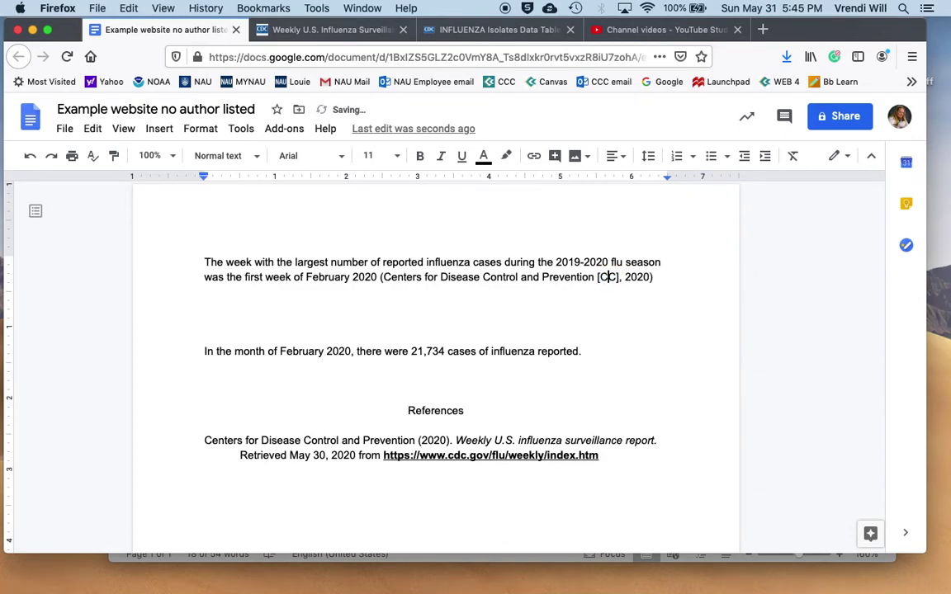
type("D")
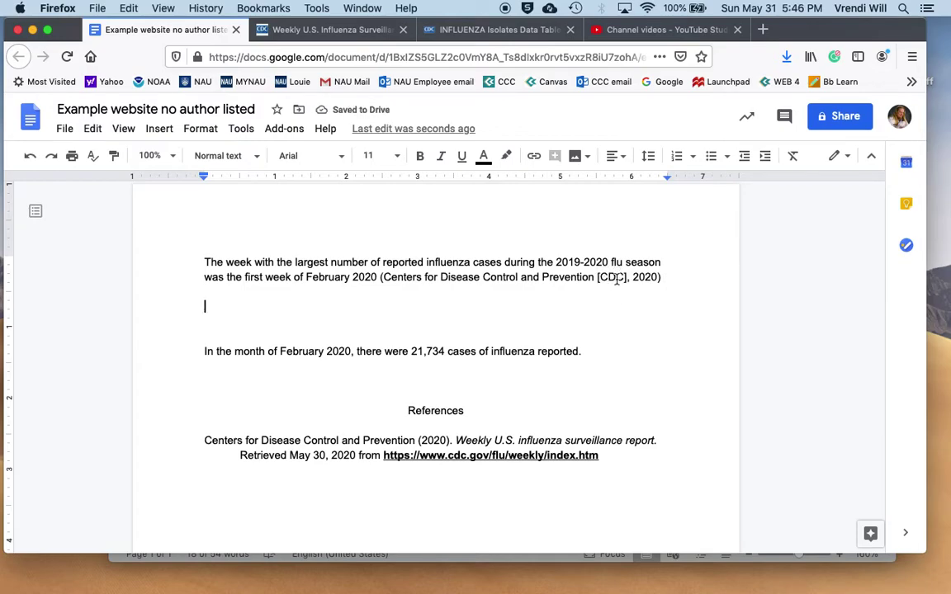
key("Down")
left_click_drag(381, 278, 577, 279)
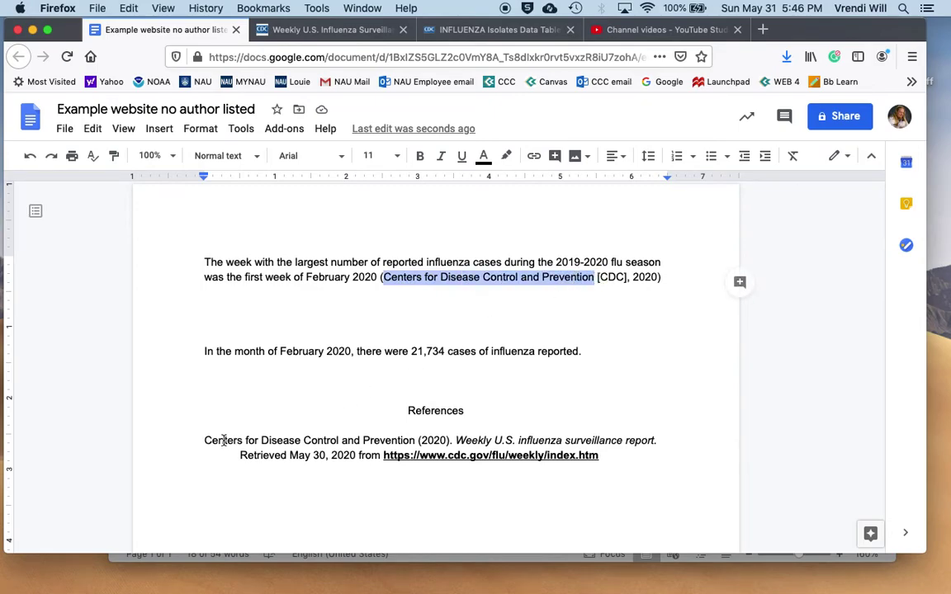
left_click_drag(203, 441, 416, 441)
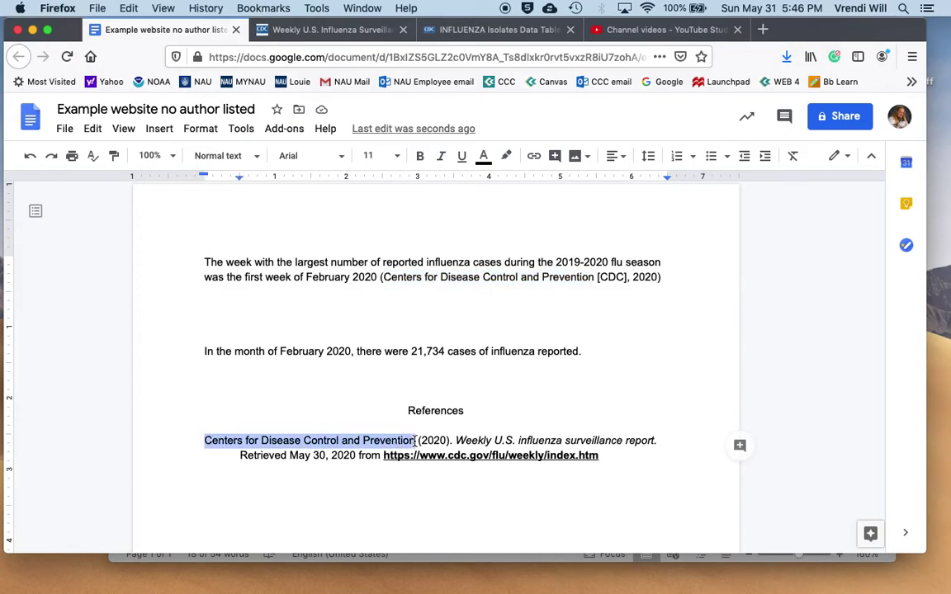
left_click(570, 276)
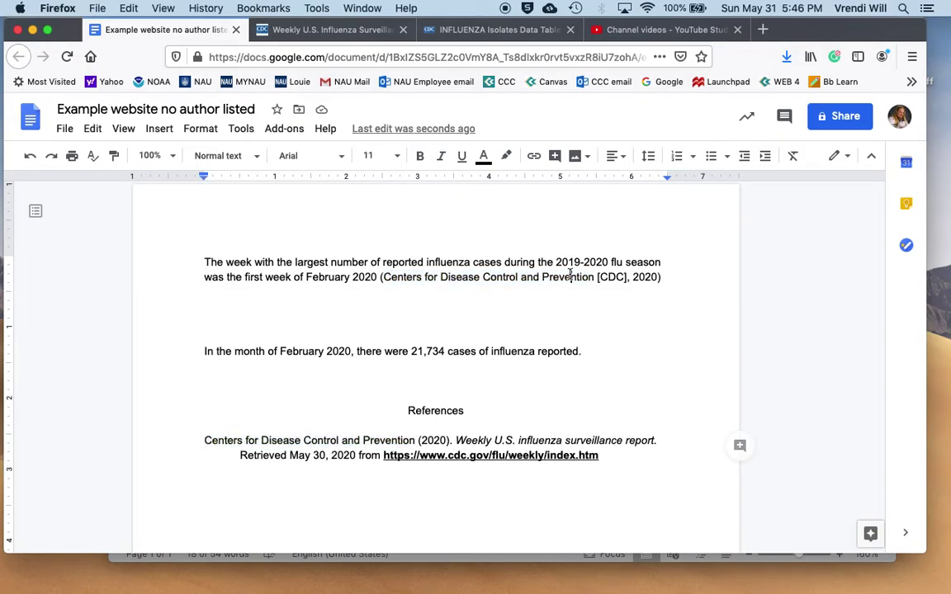
left_click_drag(599, 277, 624, 278)
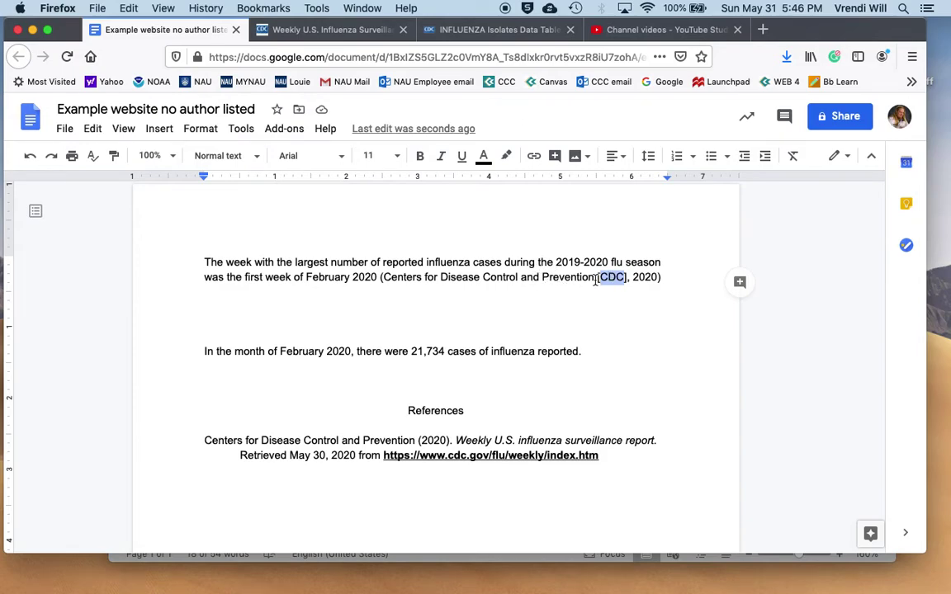
Add a period after '2020)' to close the first citation sentence
left_click(662, 278)
type(".")
left_click(632, 314)
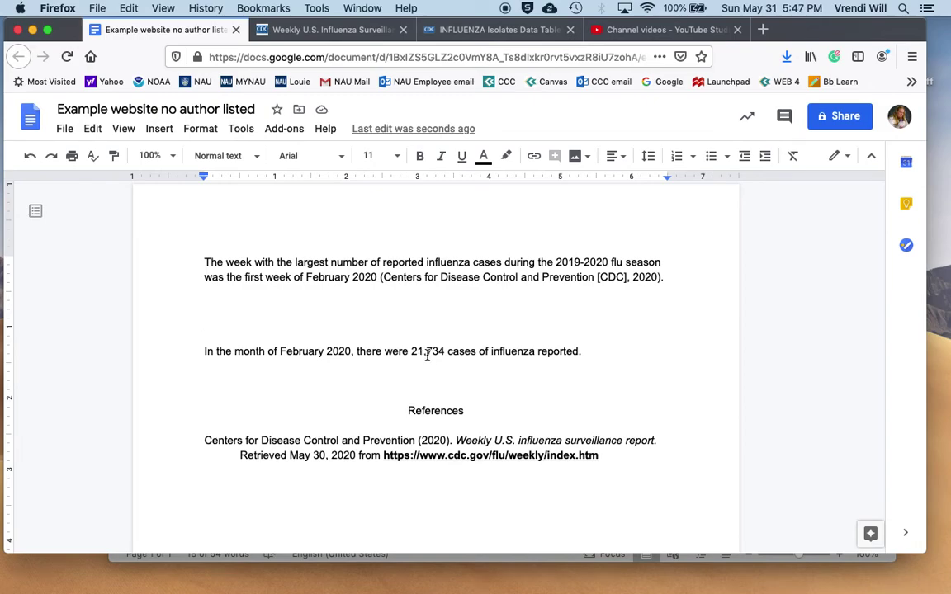
Insert '(CDC, 2020)' before the period ending the February cases sentence
left_click(577, 354)
left_click_drag(632, 277, 580, 279)
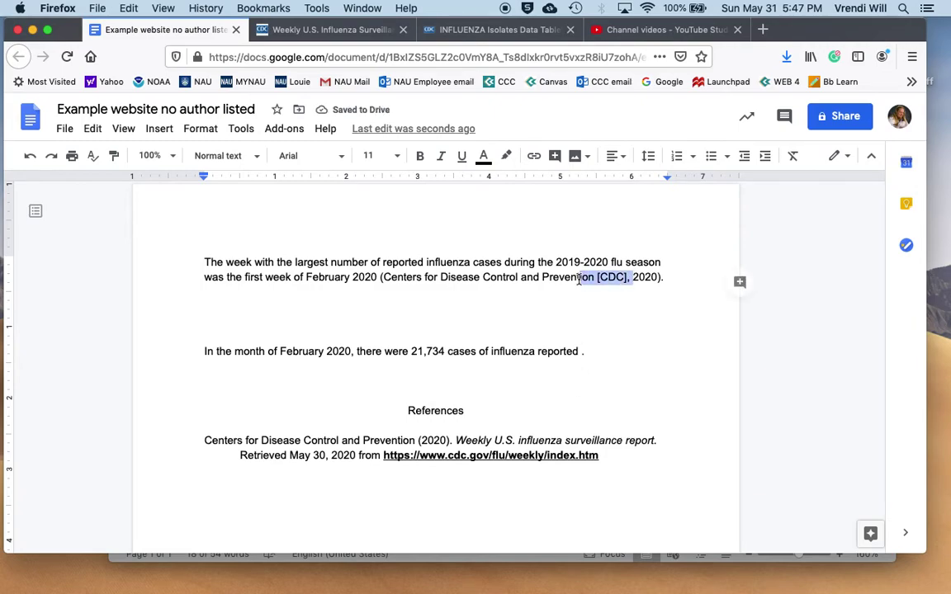
left_click(581, 354)
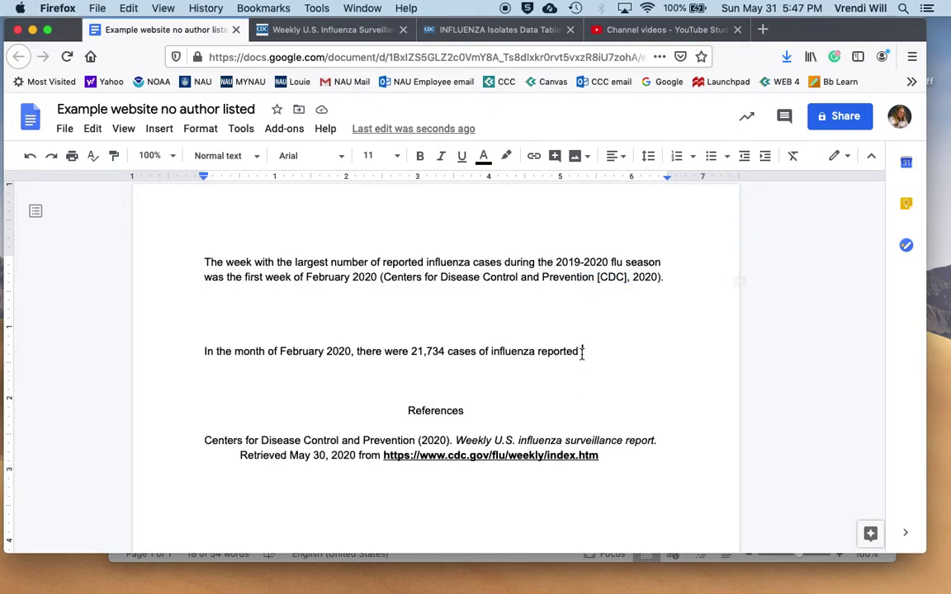
type("(CDC")
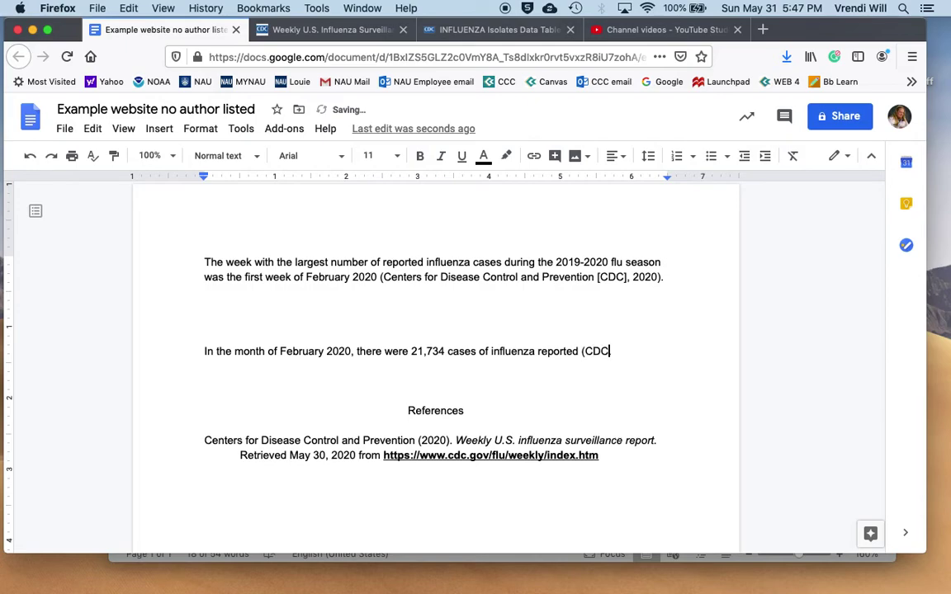
type(", 2020")
left_click(661, 364)
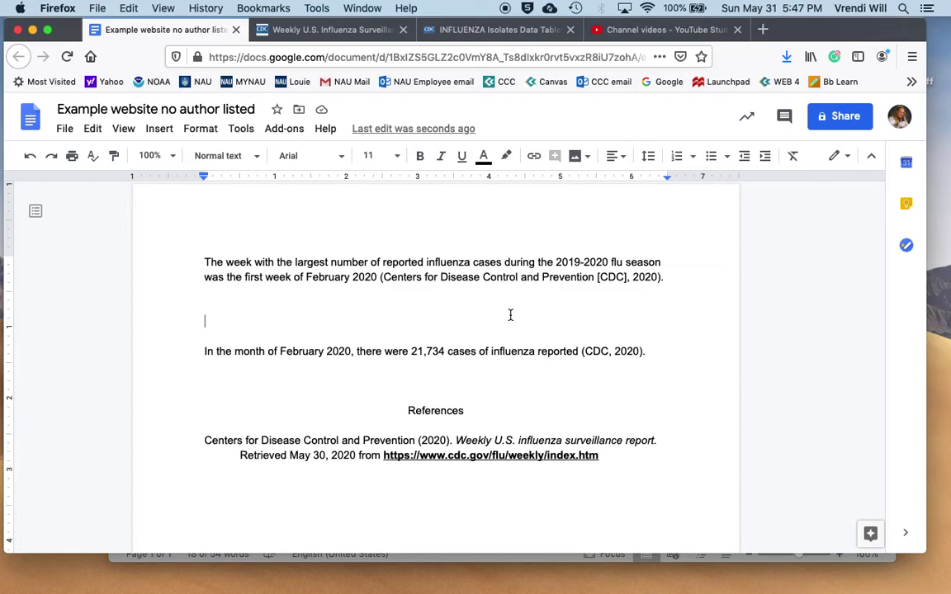
Delete the blank line between the sentences, then highlight the full name and short CDC citation
key("BackSpace")
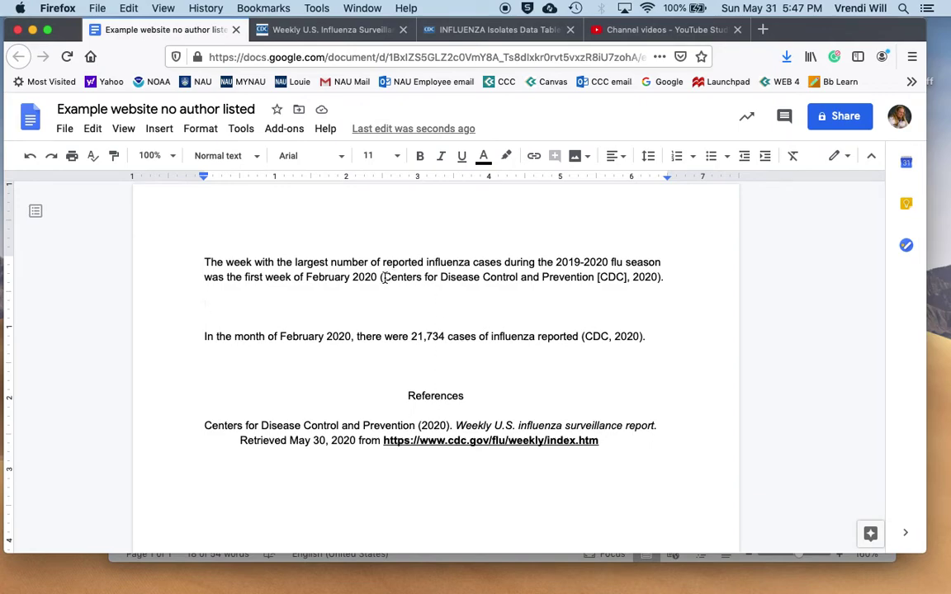
left_click_drag(382, 277, 592, 277)
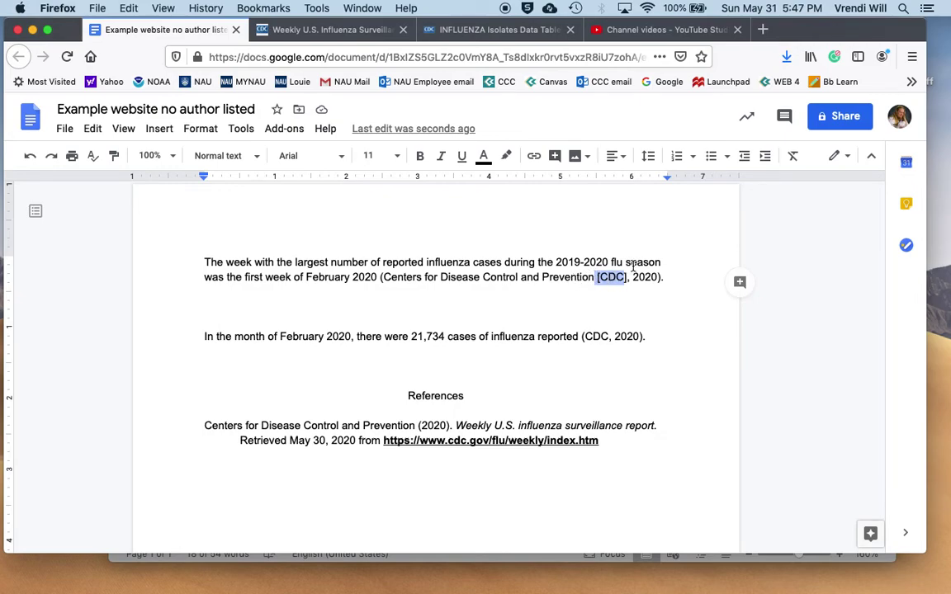
mouse_move(602, 340)
left_mouse_down()
mouse_move(577, 338)
mouse_move(608, 338)
mouse_move(588, 338)
left_mouse_up()
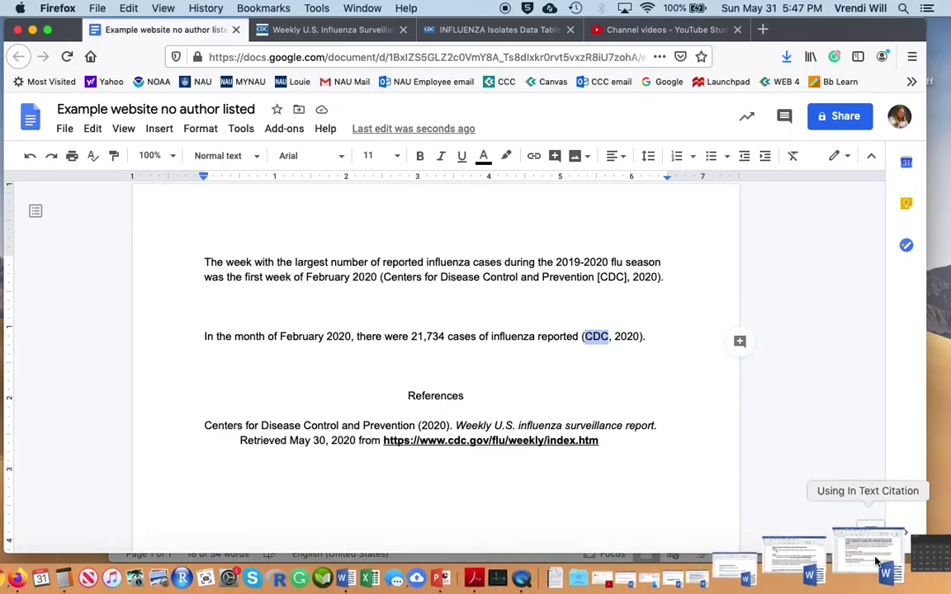
left_click(877, 562)
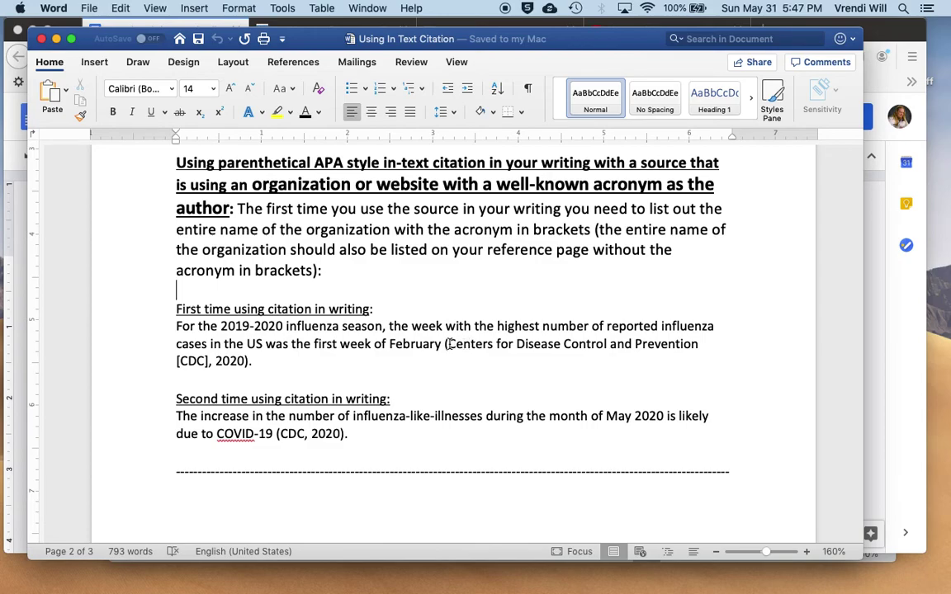
left_click_drag(448, 344, 450, 359)
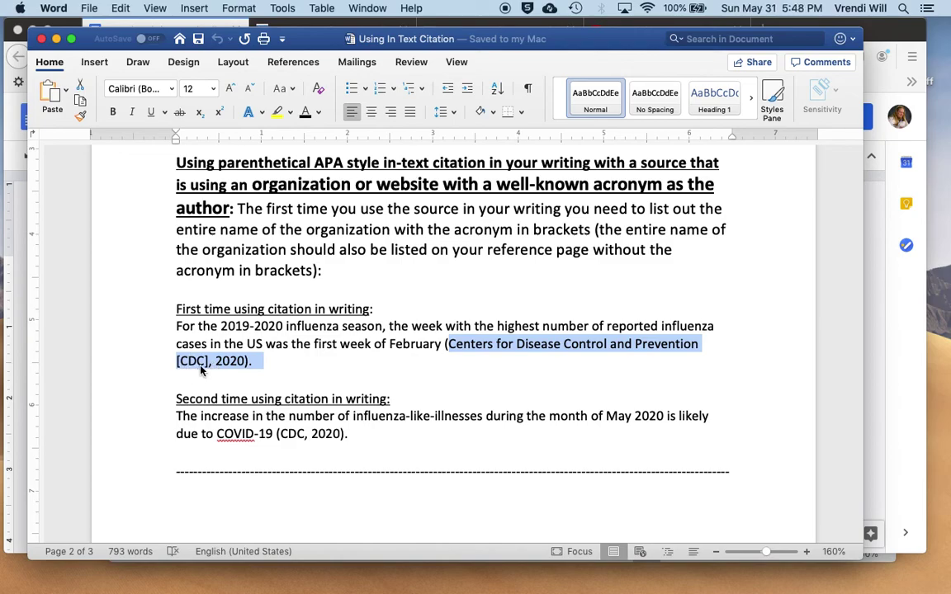
left_click(345, 434)
left_click_drag(345, 434, 274, 435)
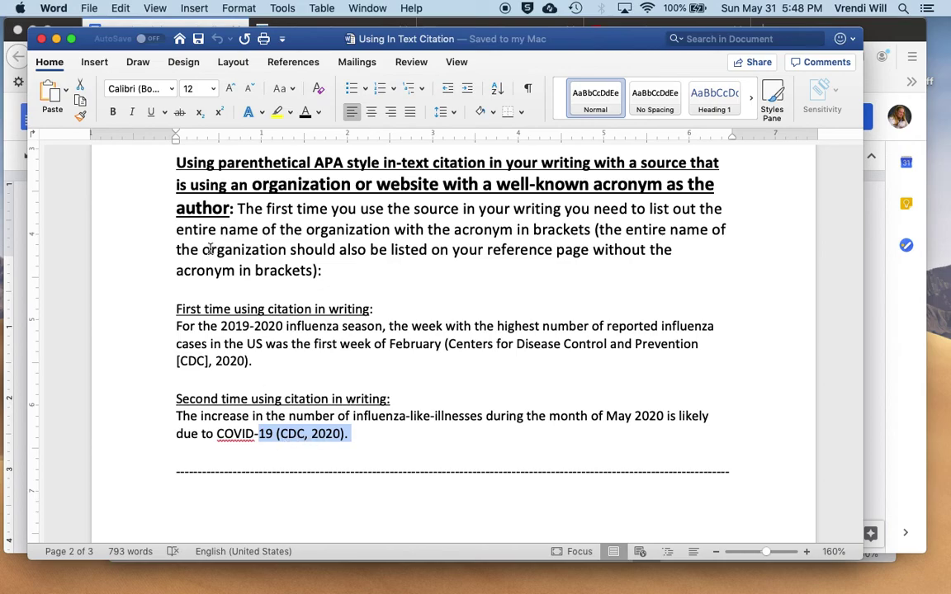
left_click(56, 41)
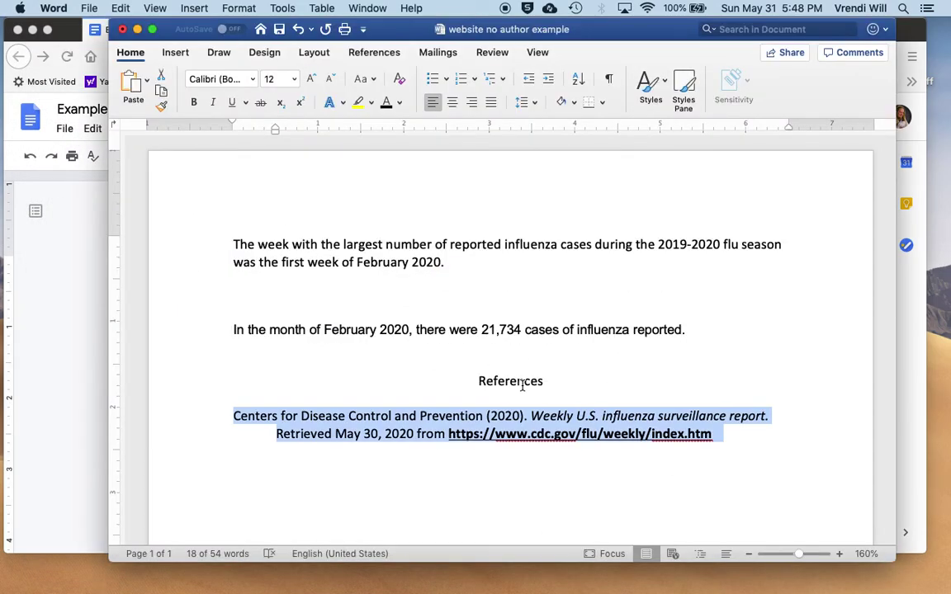
left_click(137, 28)
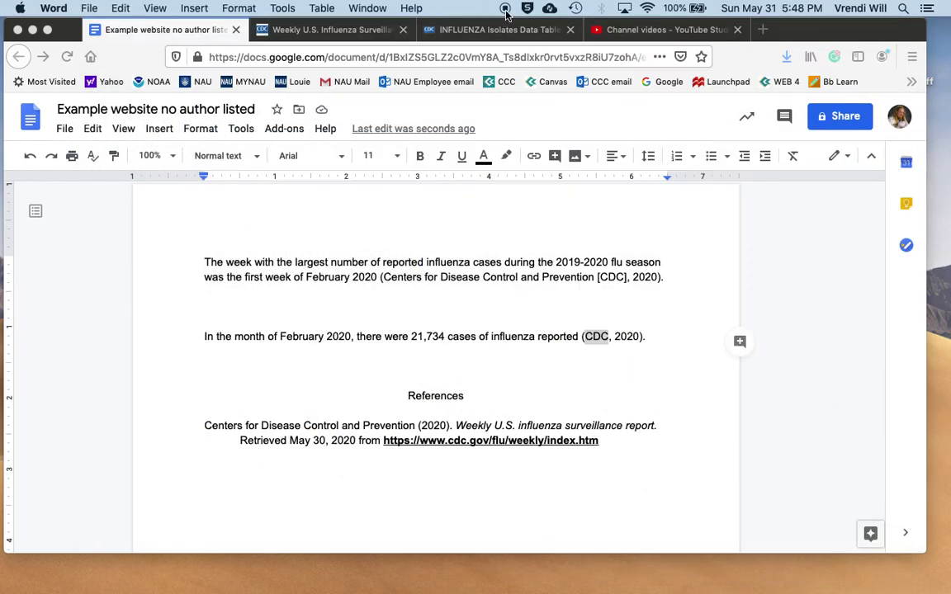